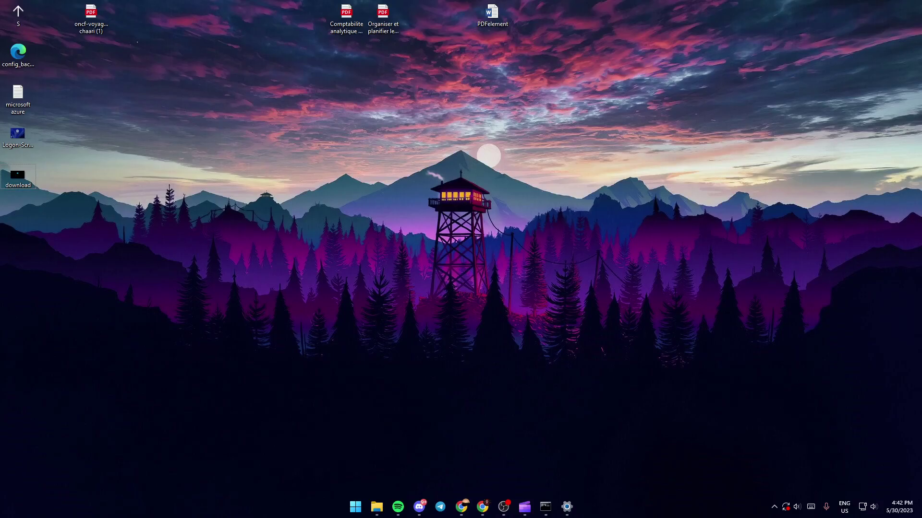
# Replace %temp% with 'control' in the Run dialog and run it to launch Control Panel
pyautogui.press('super+r')
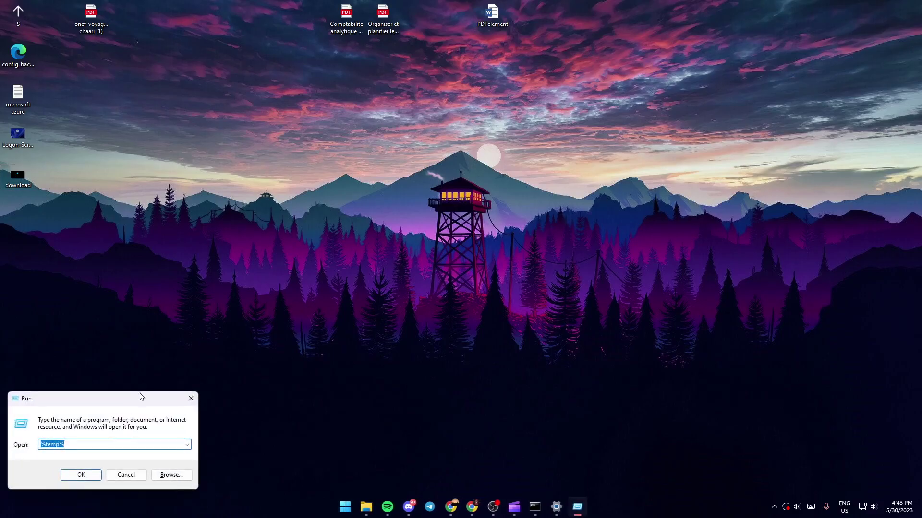
pyautogui.moveTo(142, 396); pyautogui.dragTo(386, 236)
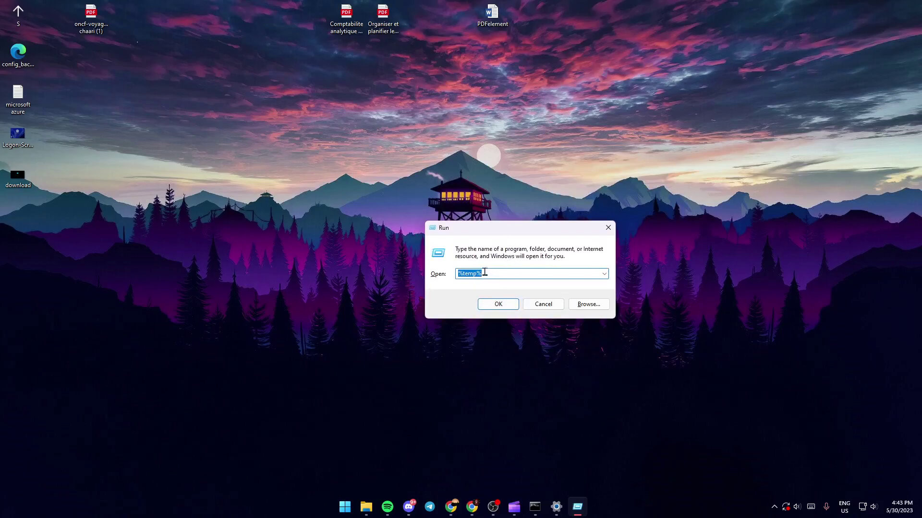
pyautogui.press('BackSpace')
pyautogui.write('control')
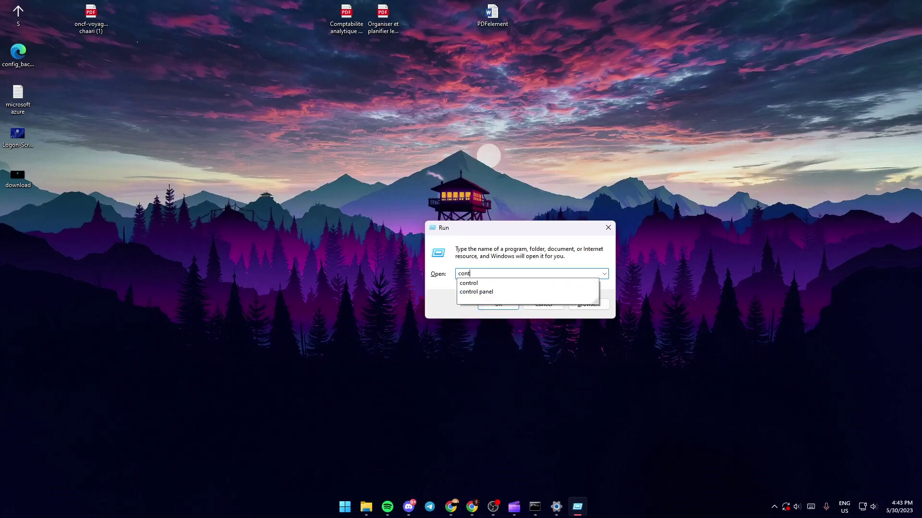
pyautogui.click(503, 272)
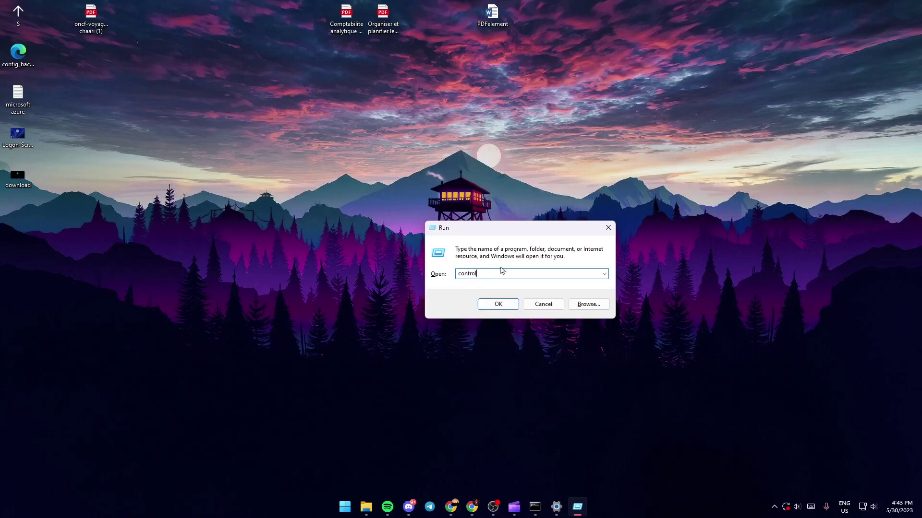
pyautogui.click(498, 304)
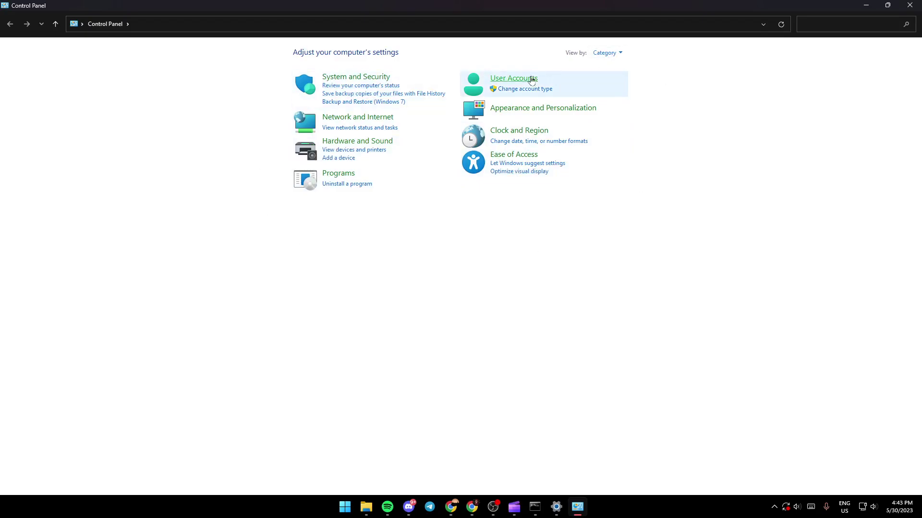
# Keep Control Panel's View by set to Category and go to Hardware and Sound
pyautogui.click(604, 53)
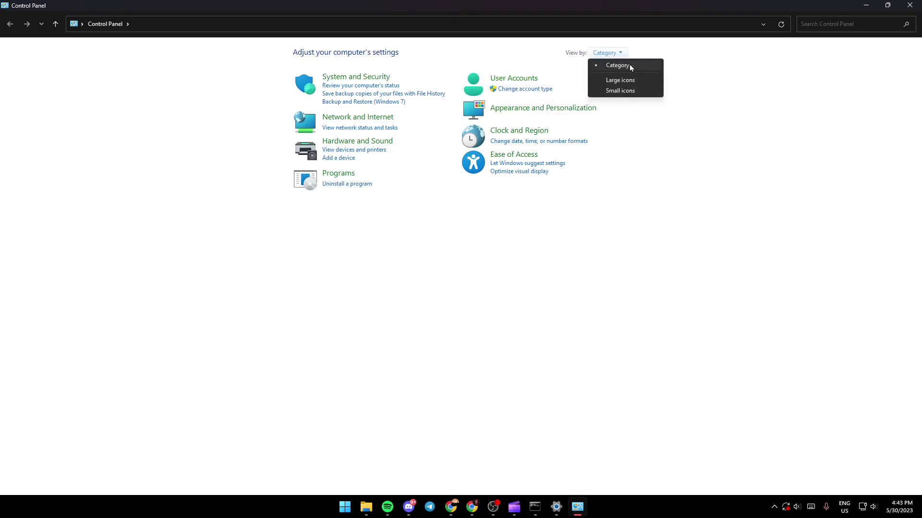
pyautogui.click(809, 122)
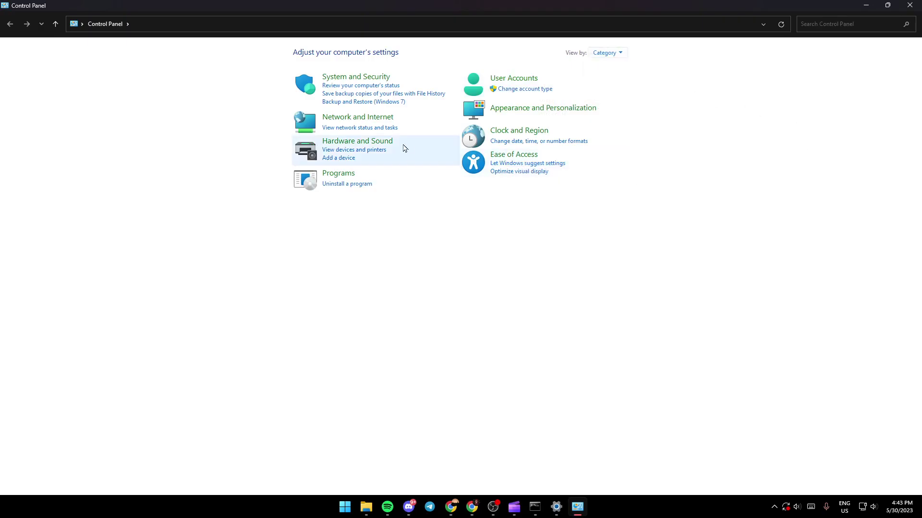
pyautogui.click(351, 144)
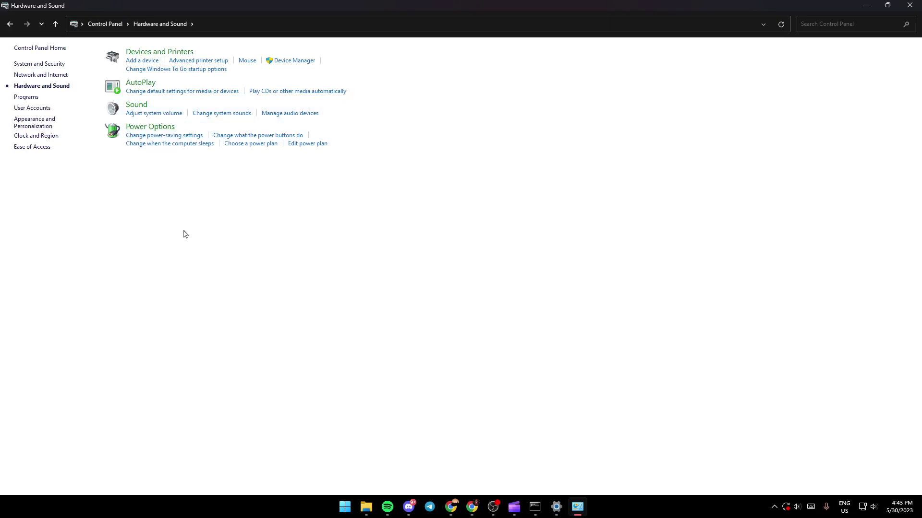
# Open Device Manager centred on screen, expand Monitors, and bring up the MSI Optix G241 context menu
pyautogui.click(293, 61)
pyautogui.moveTo(294, 33); pyautogui.dragTo(532, 120)
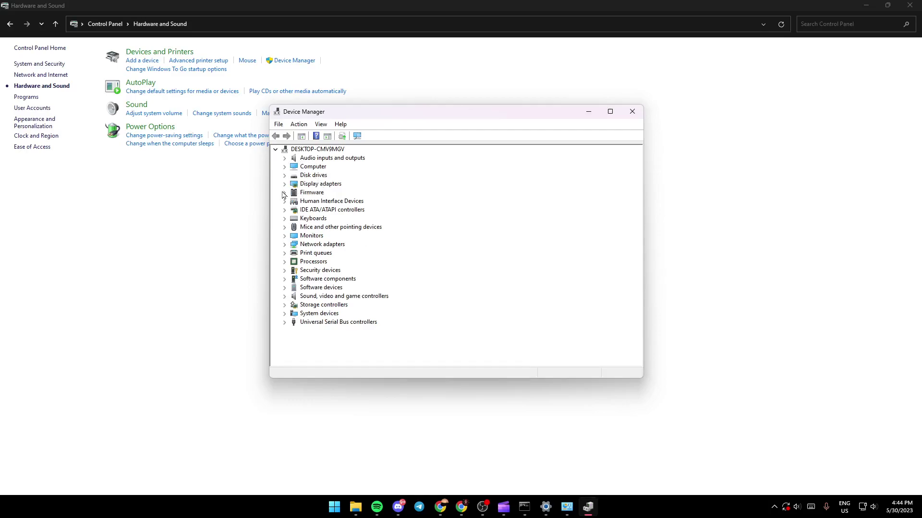
pyautogui.click(284, 236)
pyautogui.click(285, 237)
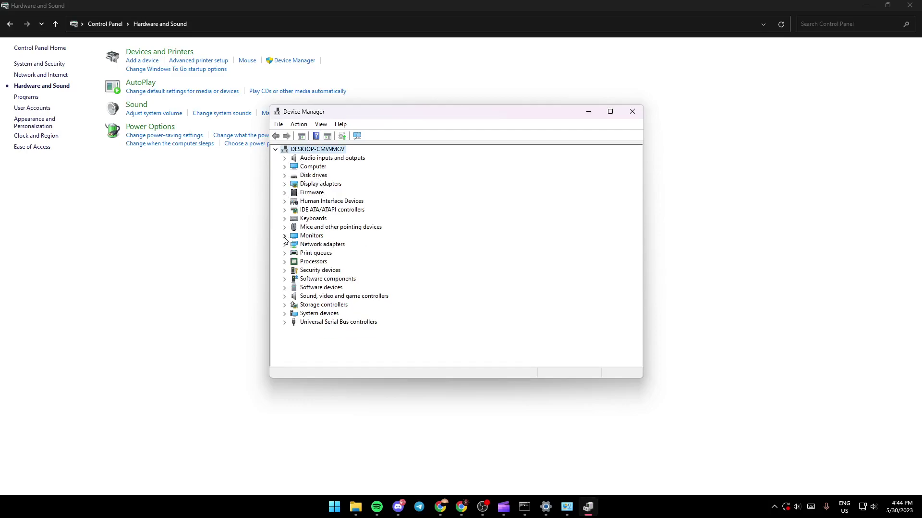
pyautogui.click(285, 236)
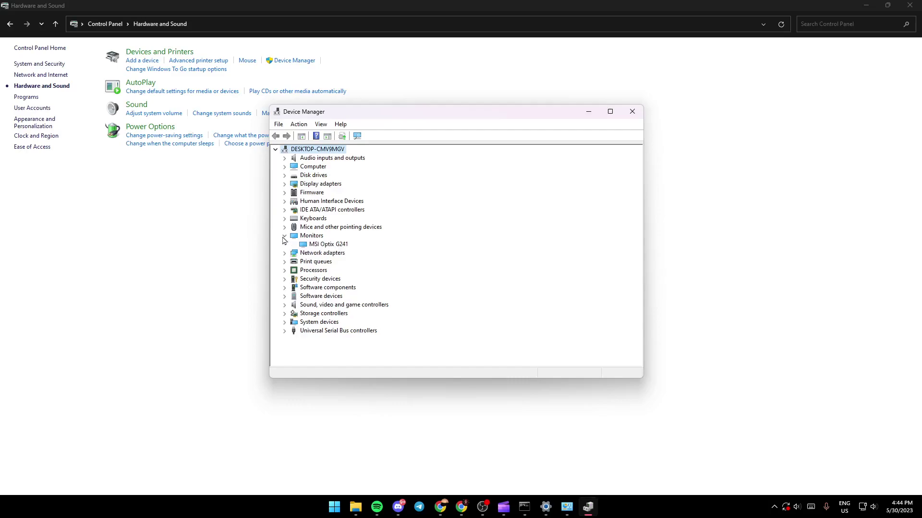
pyautogui.rightClick(328, 246)
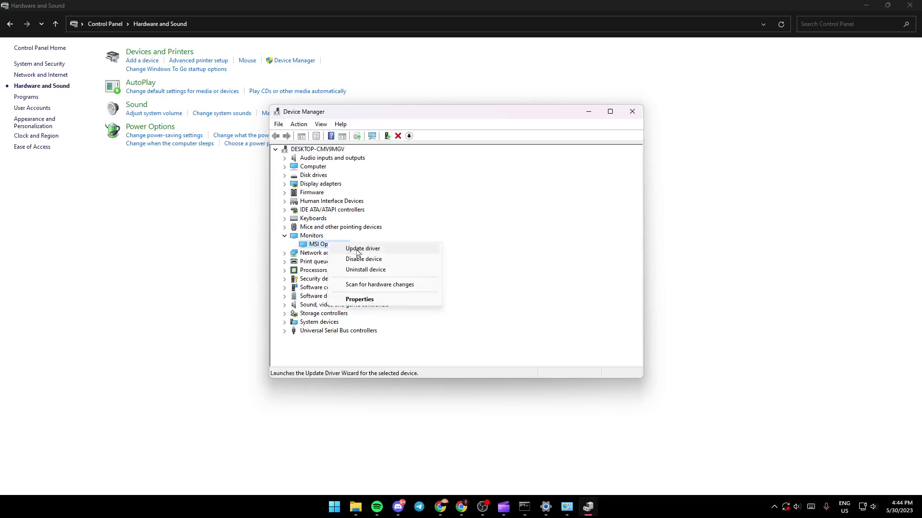
# Open the MSI Optix G241 properties on its Driver tab
pyautogui.click(370, 300)
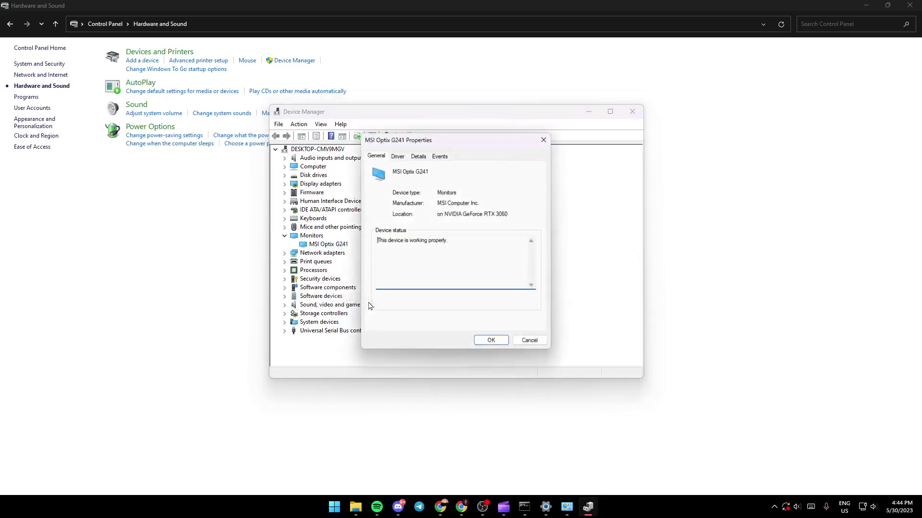
pyautogui.moveTo(465, 143)
pyautogui.mouseDown()
pyautogui.moveTo(469, 158)
pyautogui.moveTo(478, 155)
pyautogui.mouseUp()
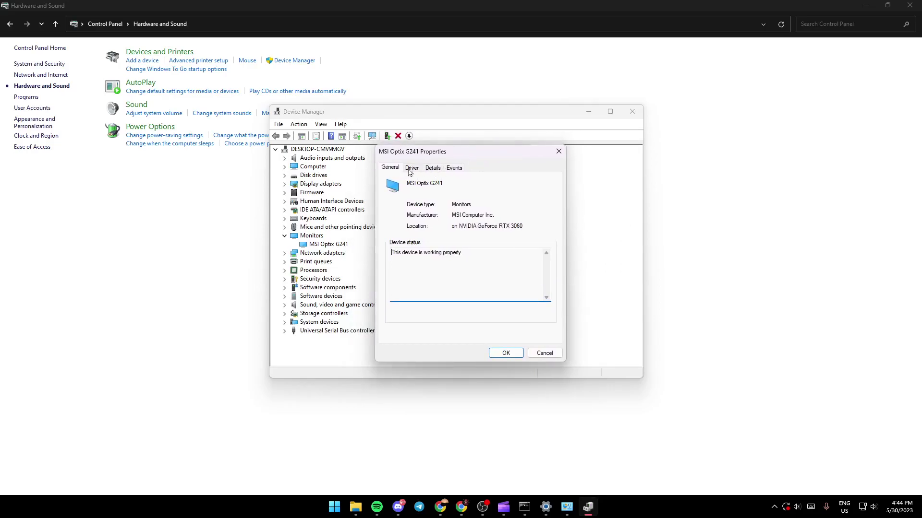
pyautogui.click(414, 170)
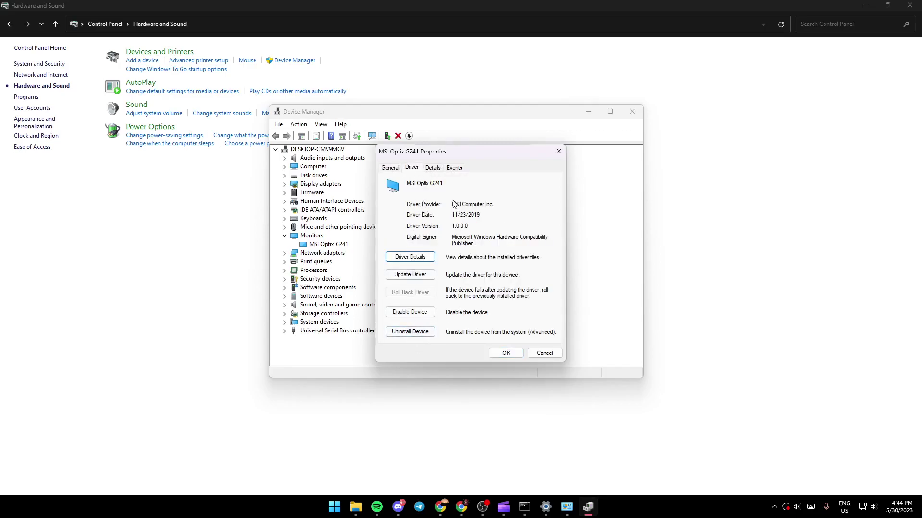
# Highlight the driver provider MSI Computer Inc., date 11/23/2019 and version 1.0.0.0
pyautogui.moveTo(452, 202); pyautogui.dragTo(519, 204)
pyautogui.moveTo(452, 215); pyautogui.dragTo(485, 215)
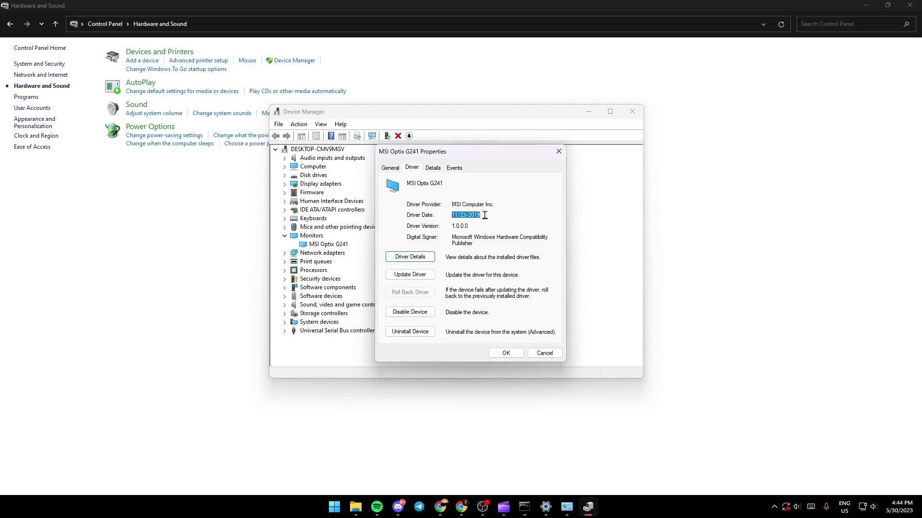
pyautogui.click(462, 226)
pyautogui.moveTo(453, 226); pyautogui.dragTo(465, 226)
pyautogui.click(460, 227)
pyautogui.moveTo(475, 230); pyautogui.dragTo(455, 233)
pyautogui.click(452, 244)
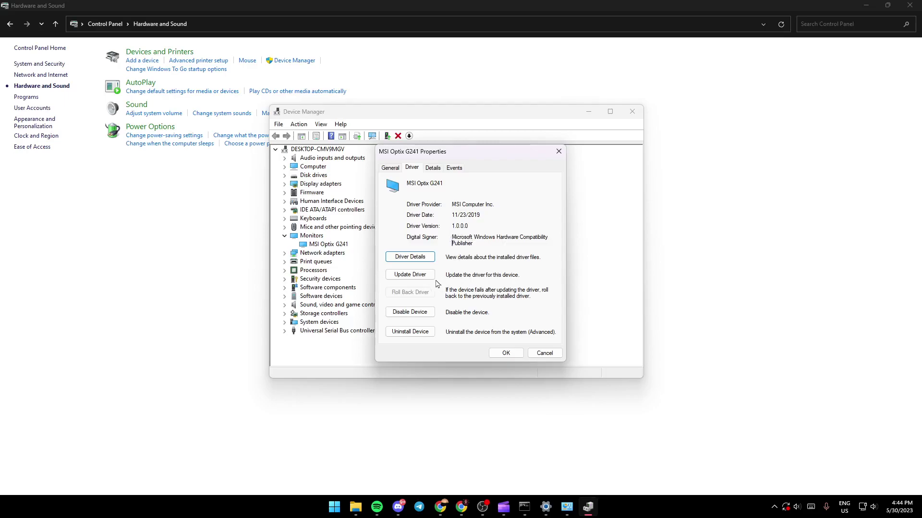
pyautogui.click(398, 276)
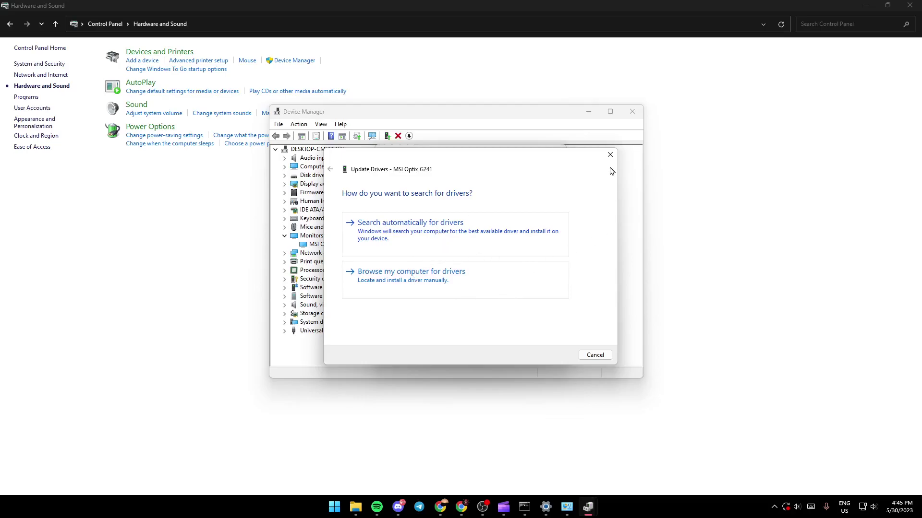
pyautogui.click(609, 155)
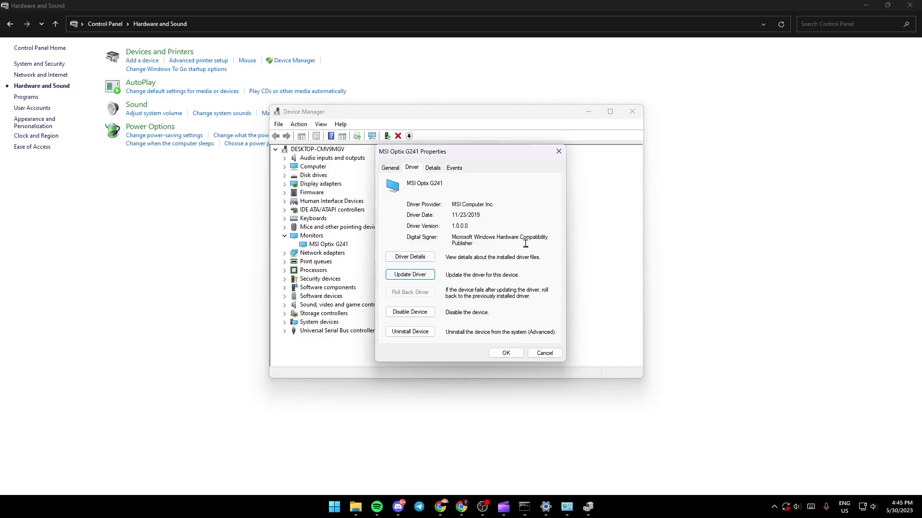
# Re-check driver version 1.0.0.0, then close the MSI Optix G241 properties and Device Manager
pyautogui.moveTo(470, 226); pyautogui.dragTo(452, 230)
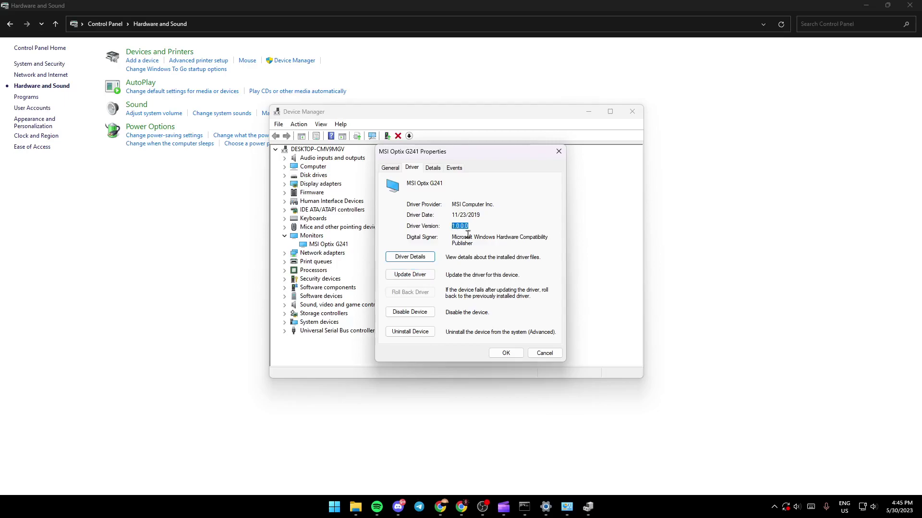
pyautogui.click(470, 229)
pyautogui.moveTo(473, 227); pyautogui.dragTo(450, 227)
pyautogui.click(465, 227)
pyautogui.click(522, 357)
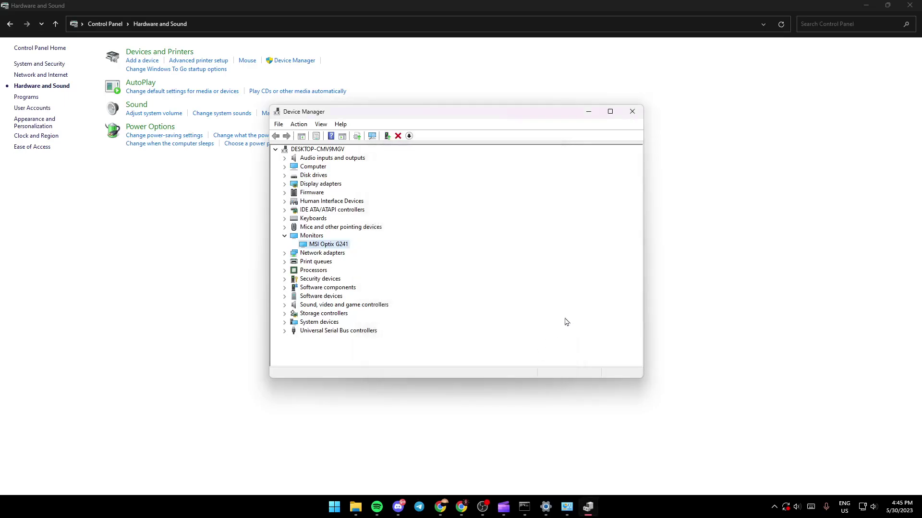
pyautogui.click(631, 111)
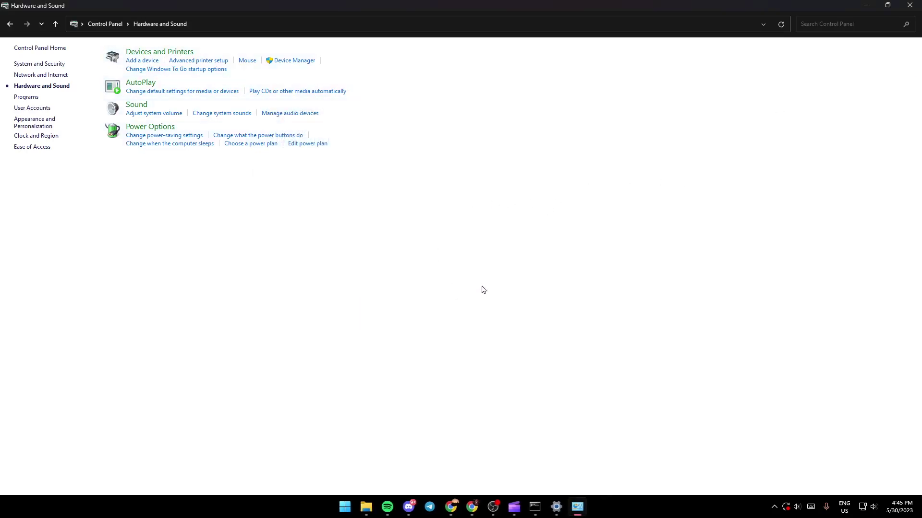